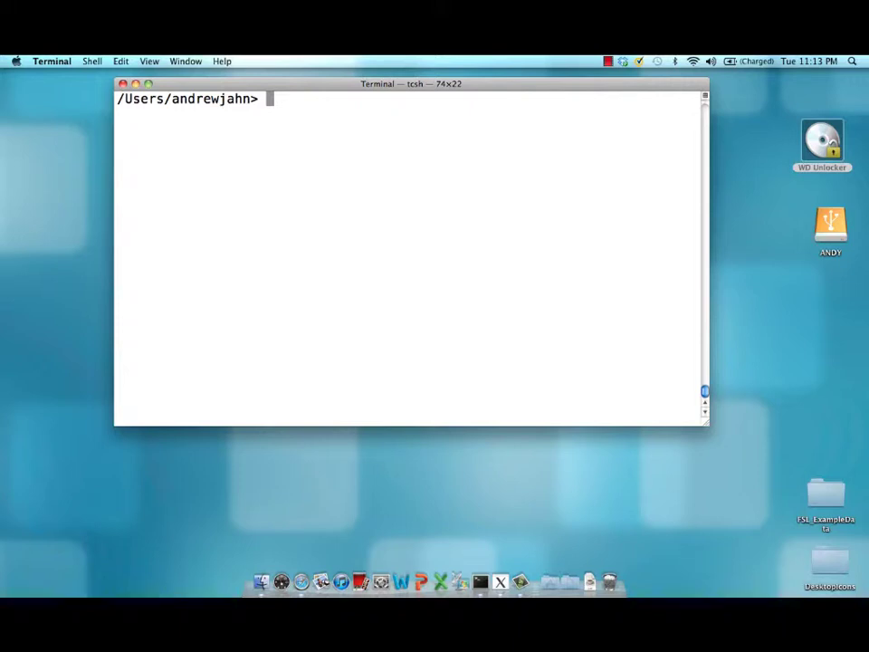
Start a 3dvolreg command with the -verbose, -zpad 1 and -base options.
type("3dvolreg ")
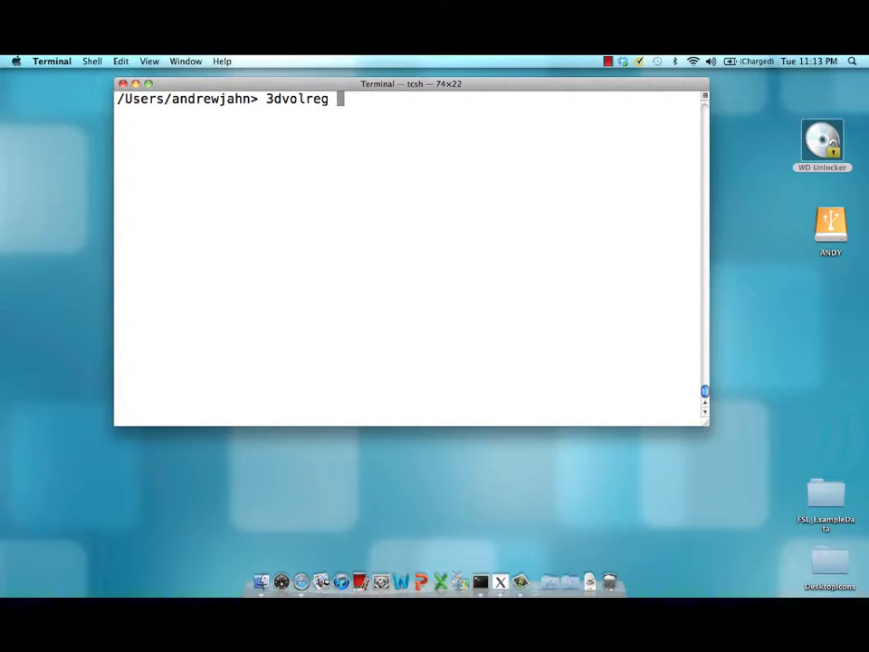
type("-verbose")
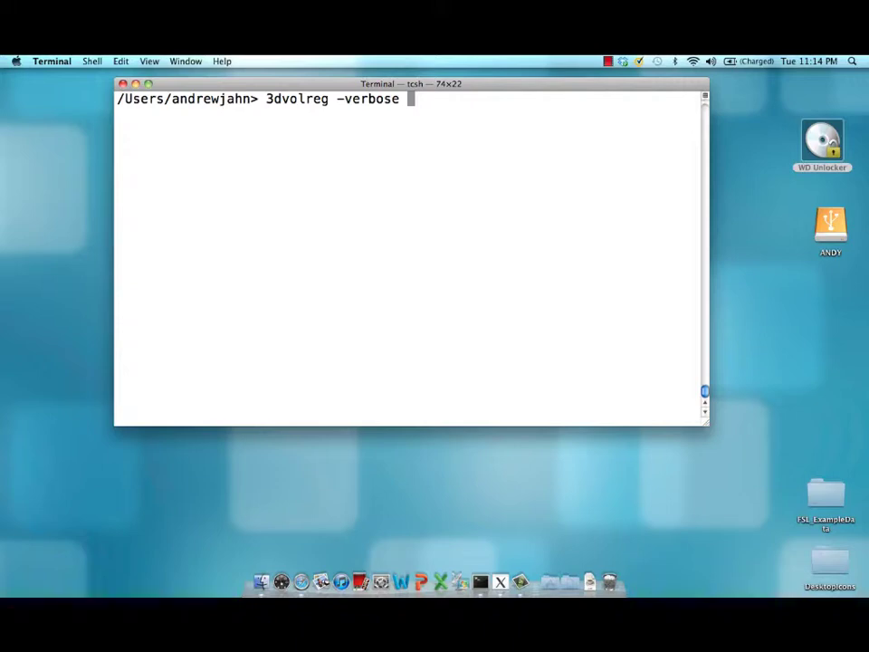
type("-zpad 1")
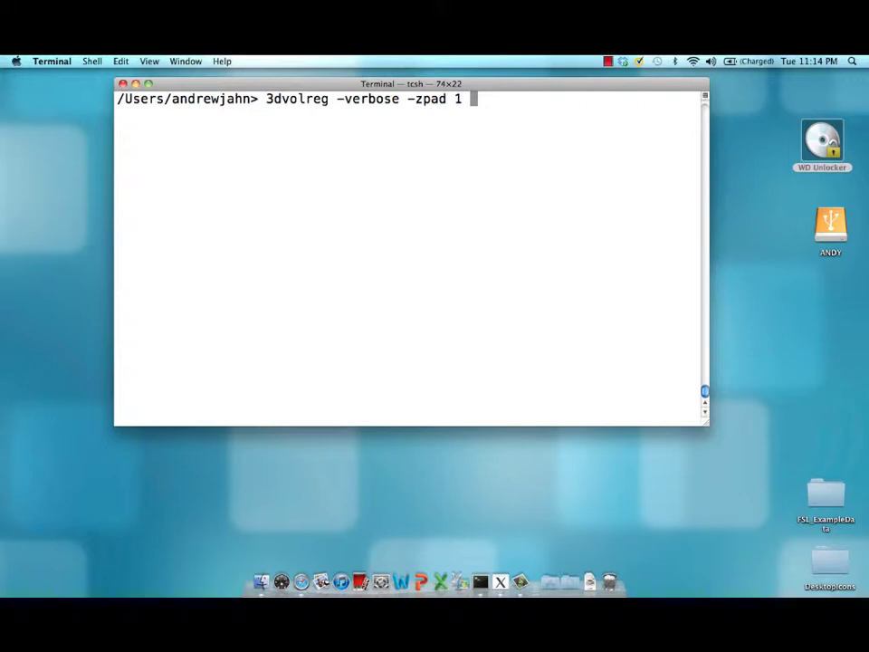
type("-base")
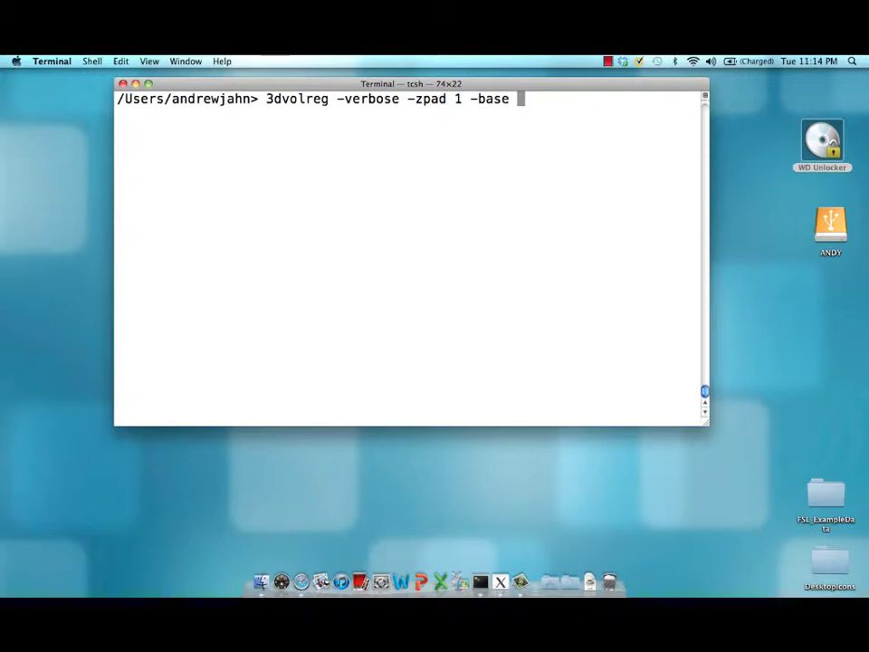
Set the base volume to r01.tshift+orig'[164]' and add the -heptic interpolation option.
type("r01.tshift")
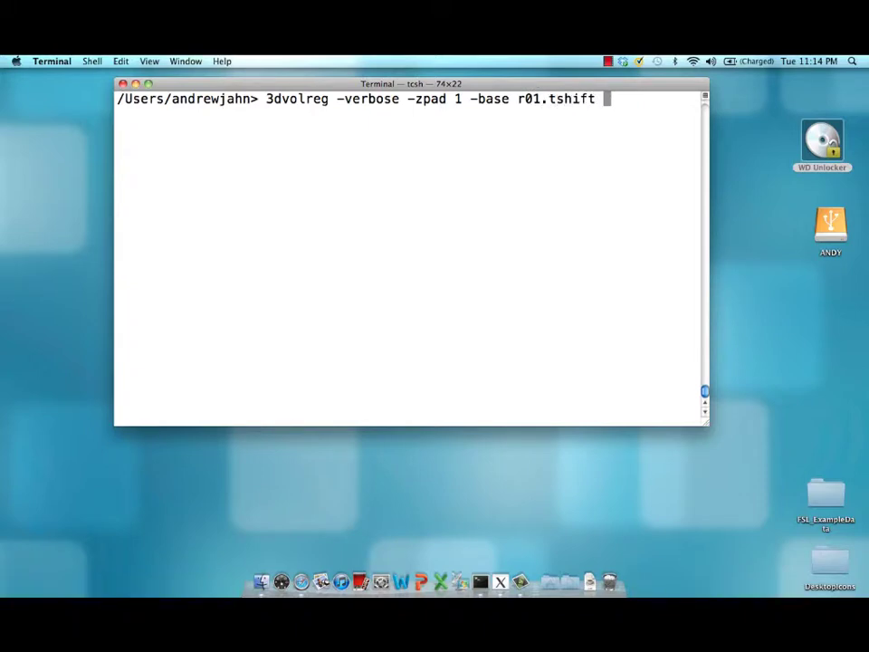
key("BackSpace")
type("+orig'[")
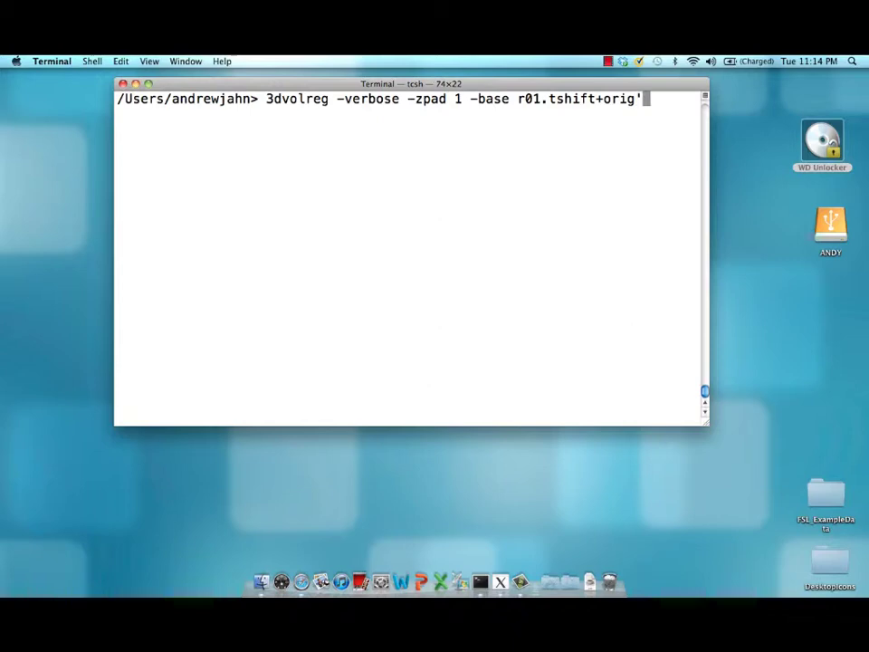
type("164")
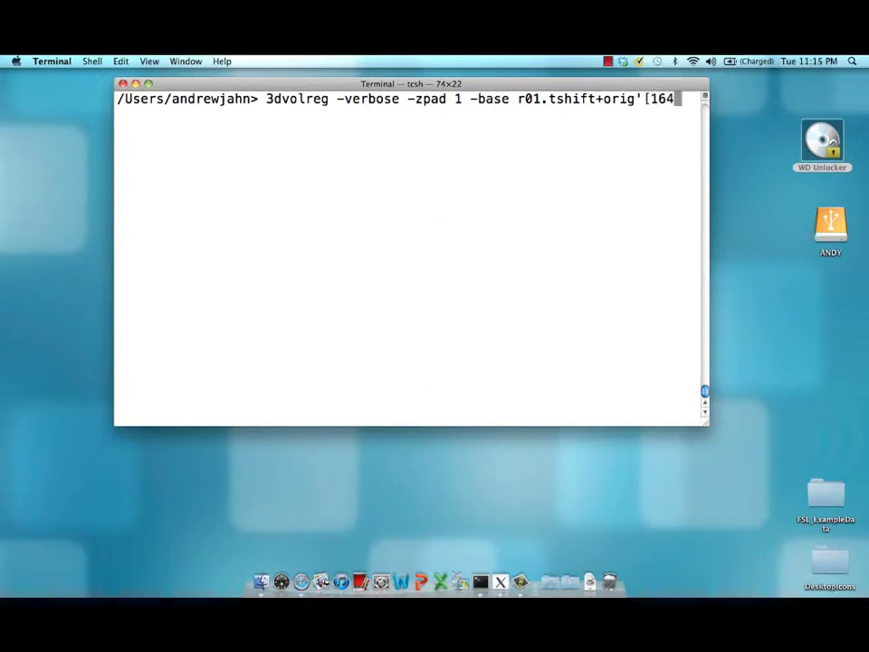
type("]'")
type("-heptic")
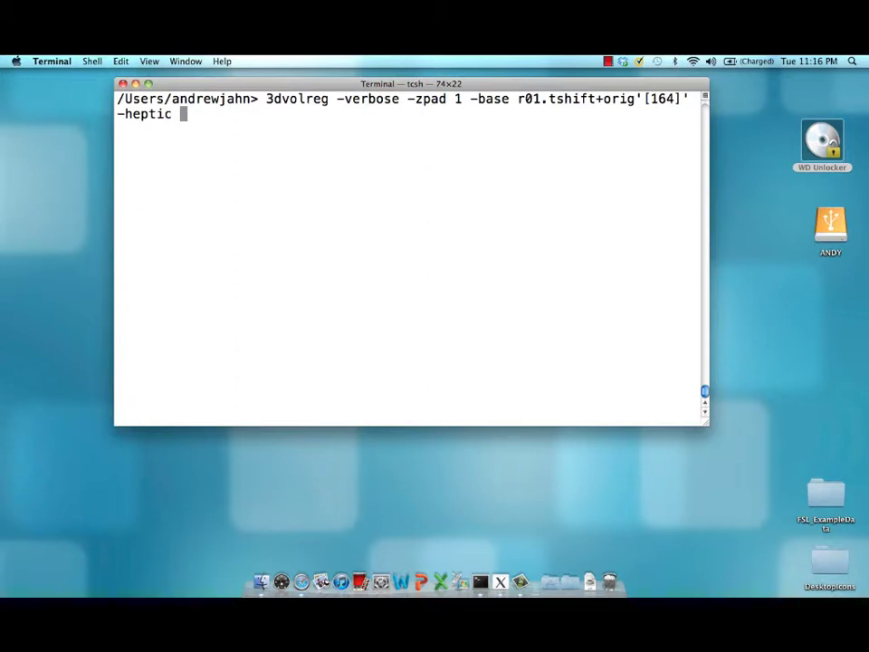
Add -prefix r01_MC, -1Dfile r01_motion.1D and -1Dmatrix_save mat.r01.1D to the command.
type("-prefix ")
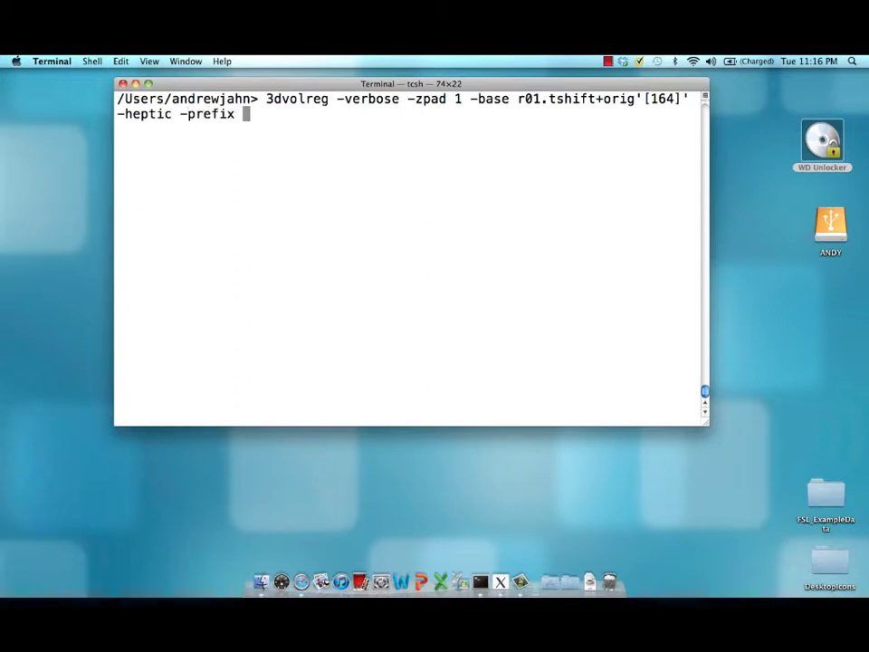
type("r01_MC")
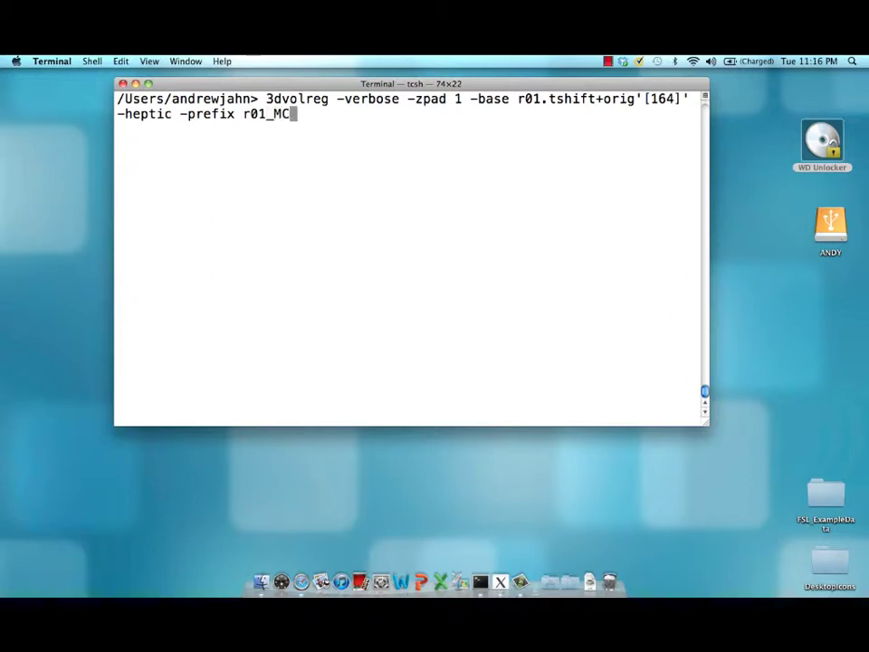
type(" -1Dfile")
type(" r")
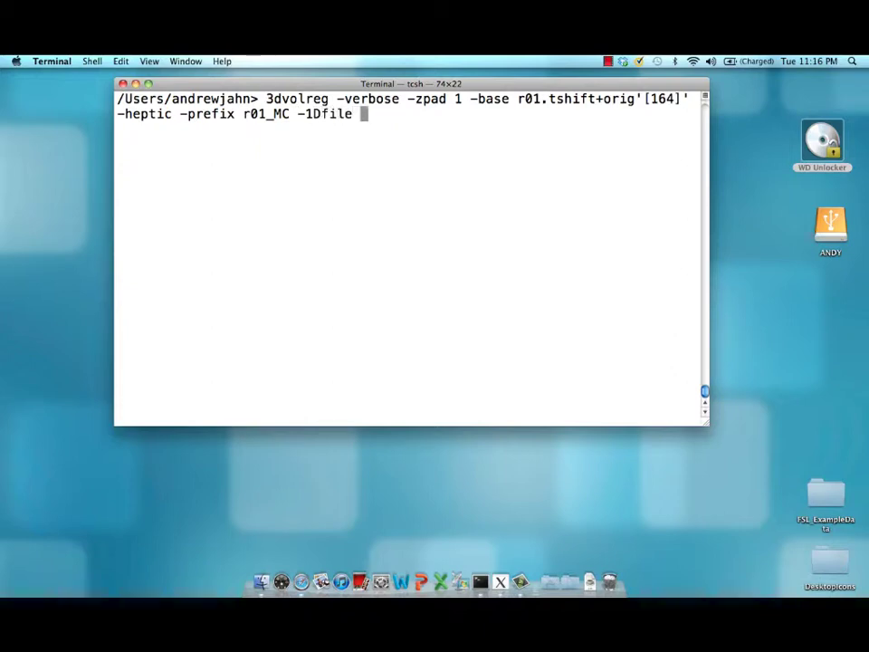
type("01_motion.1D")
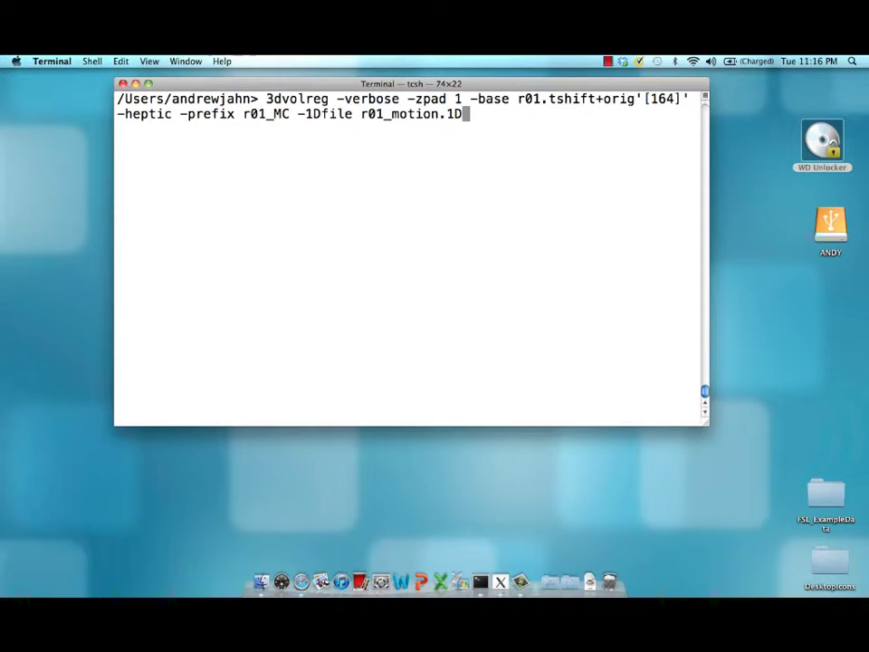
type("-1Dmat")
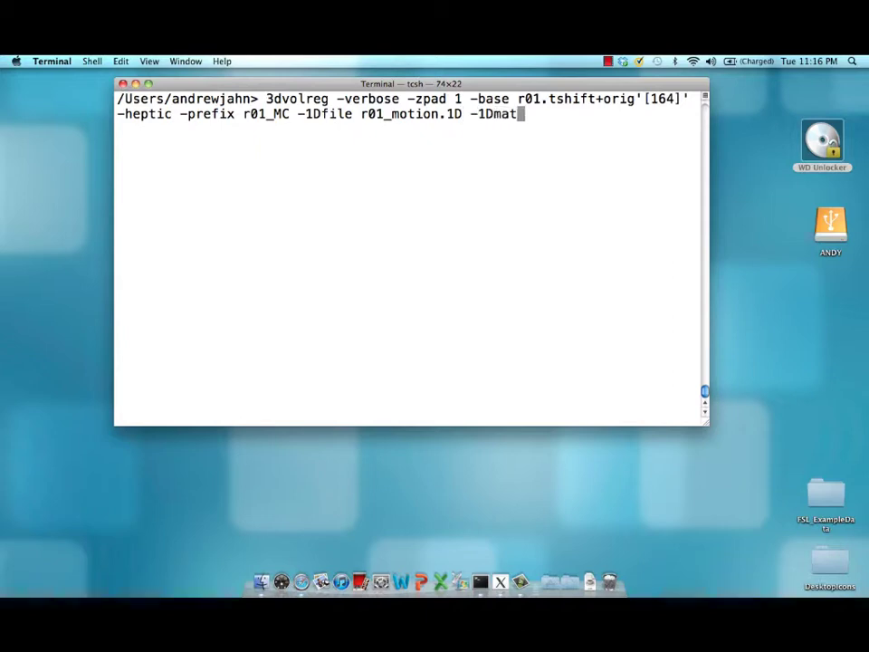
type("rix_save")
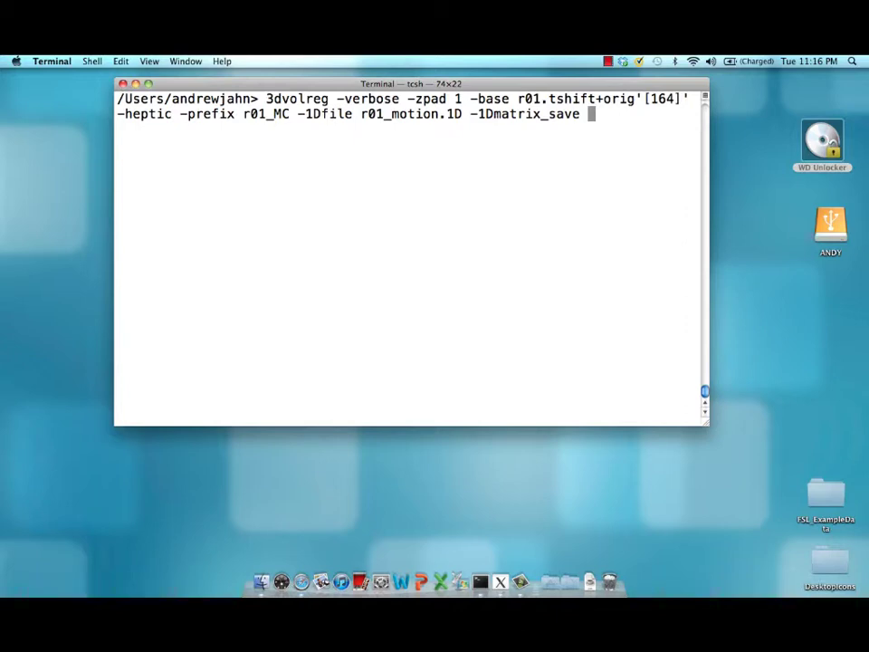
type("mat.r01")
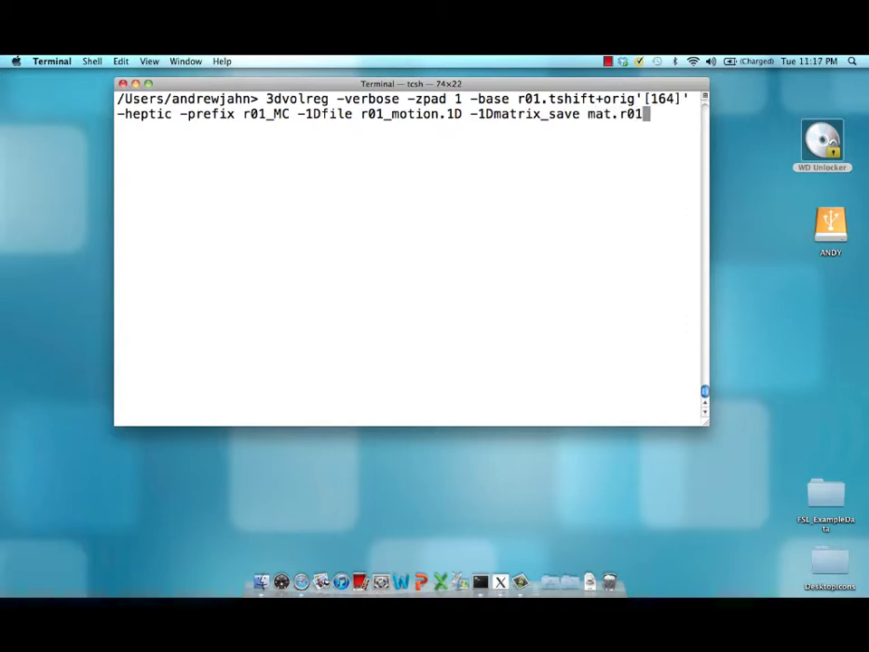
type(".1D")
Add input r01.tshift+orig and run 3dvolreg, which reports a 2.49 mm max displacement at sub-brick 95.
type("r01.ts")
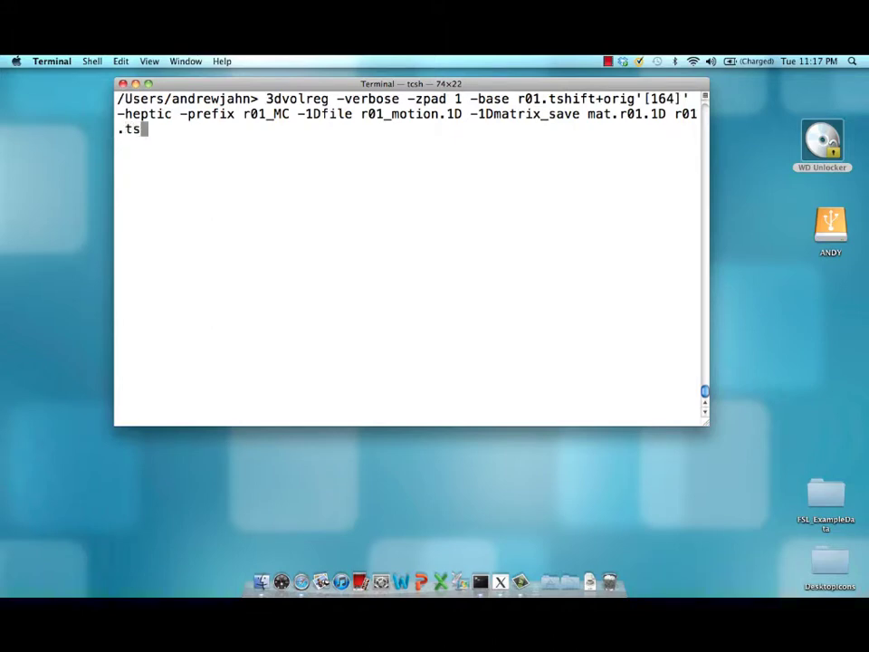
type("hift+orig")
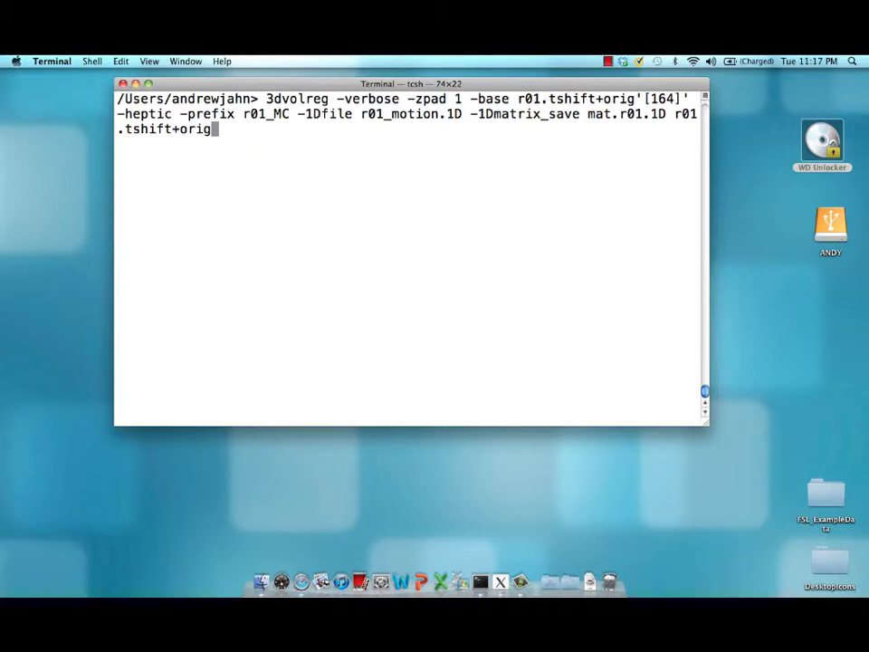
key("Return")
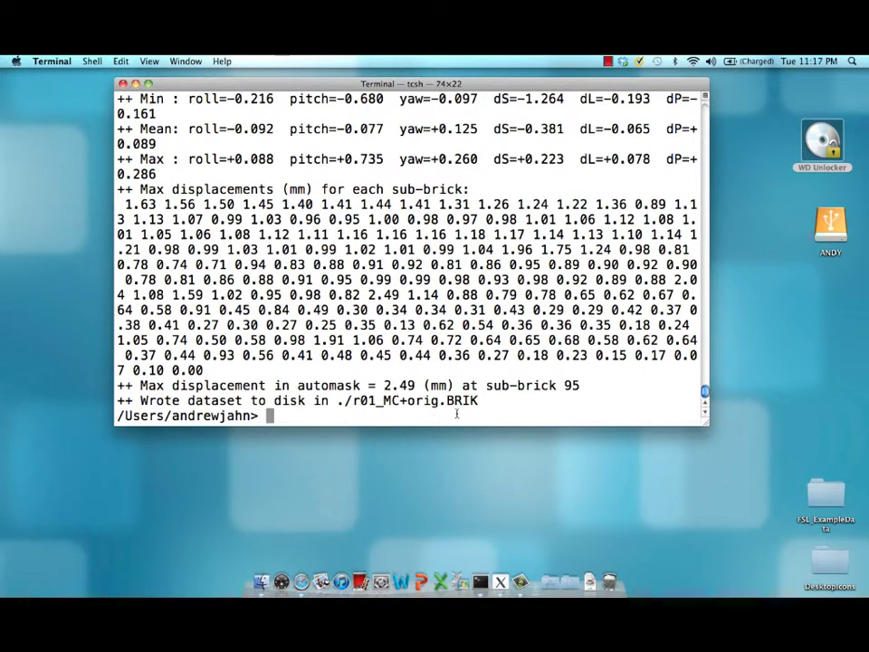
Launch afni, set r01.tshift as the underlay, and open a second controller B.
type("afni")
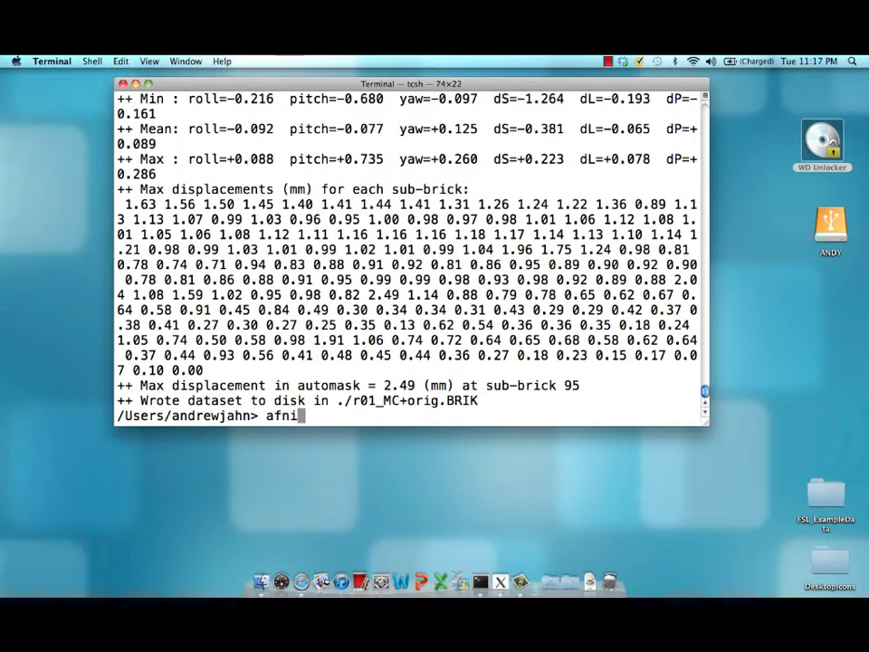
key("Return")
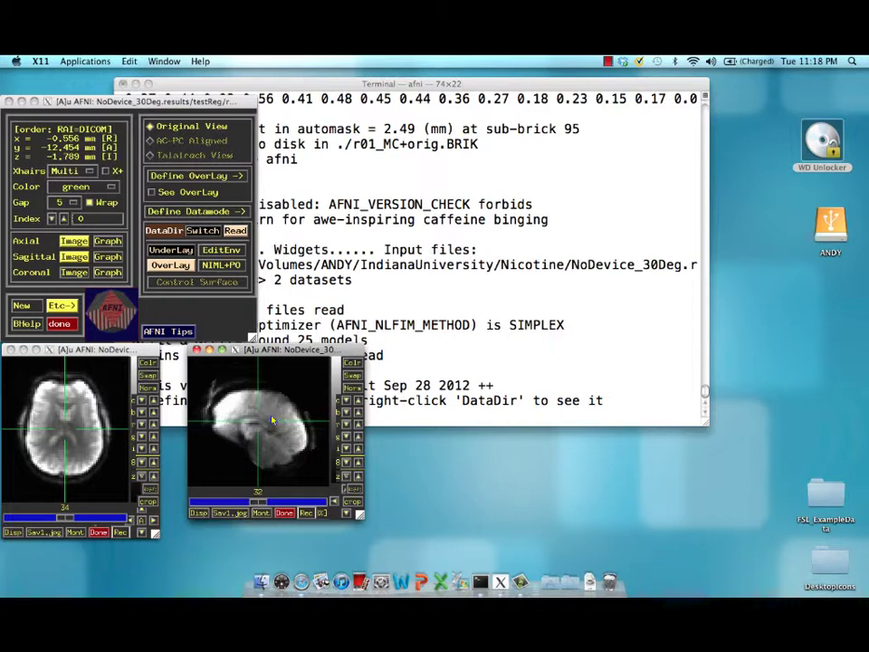
left_click(179, 250)
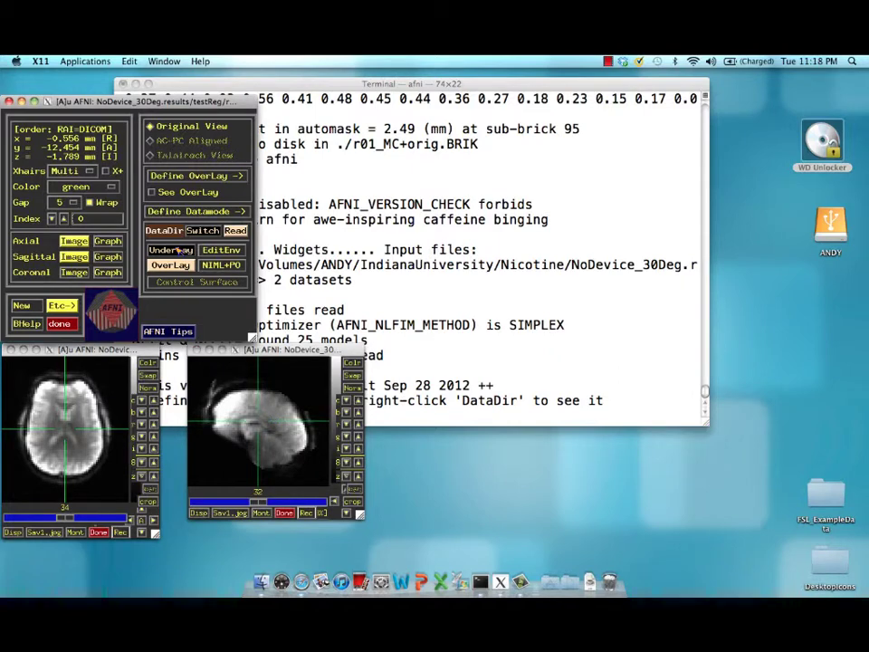
left_click(179, 249)
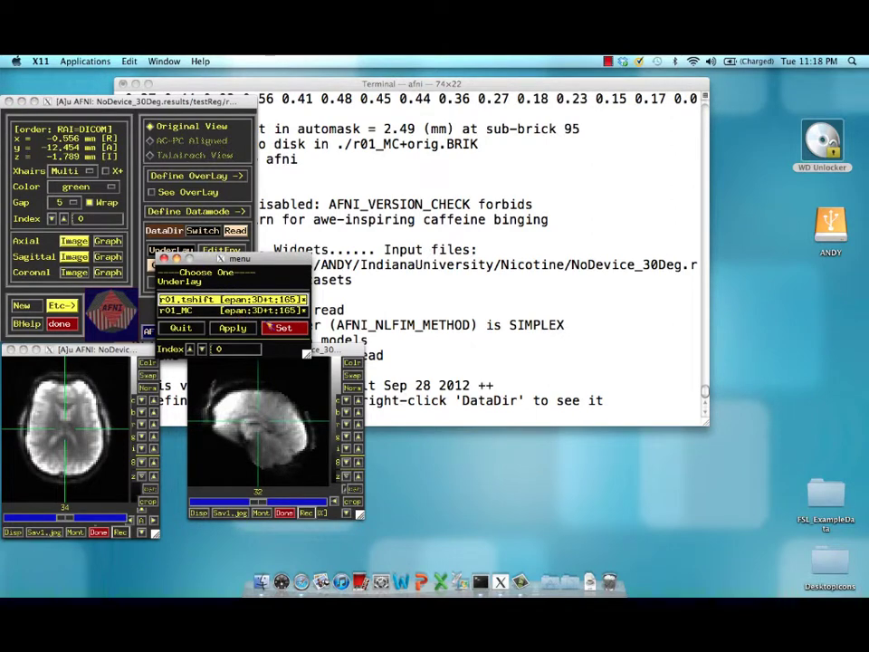
left_click(270, 328)
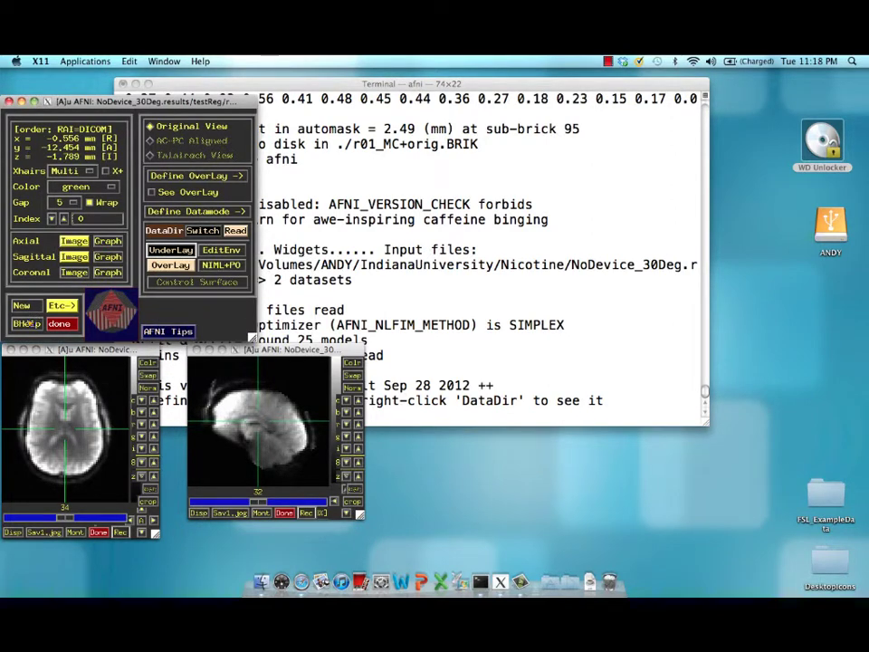
left_click(22, 306)
Set controller B's underlay dataset to r01_MC.
left_click_drag(109, 99, 475, 236)
left_click(541, 375)
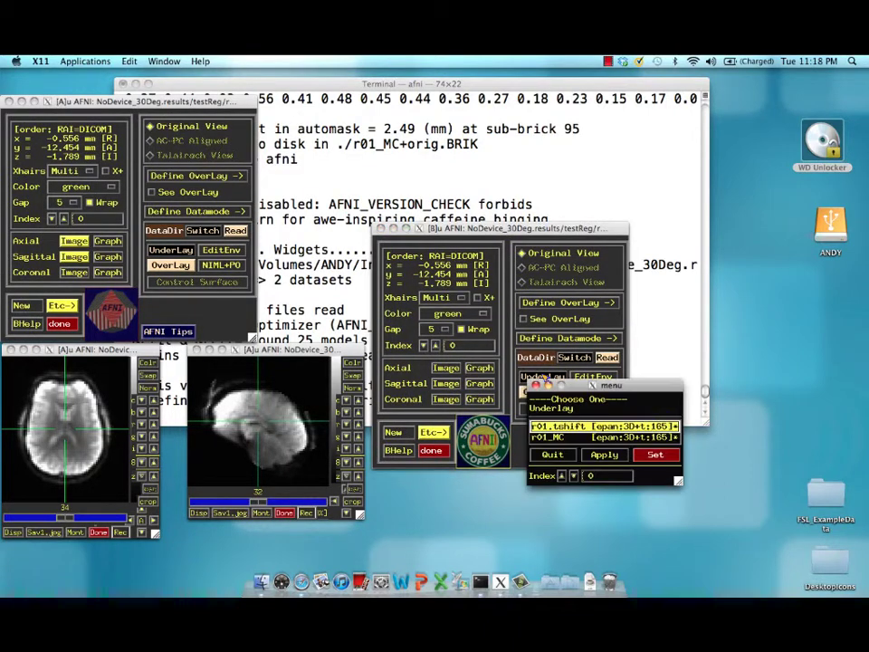
left_click(580, 439)
left_click(653, 455)
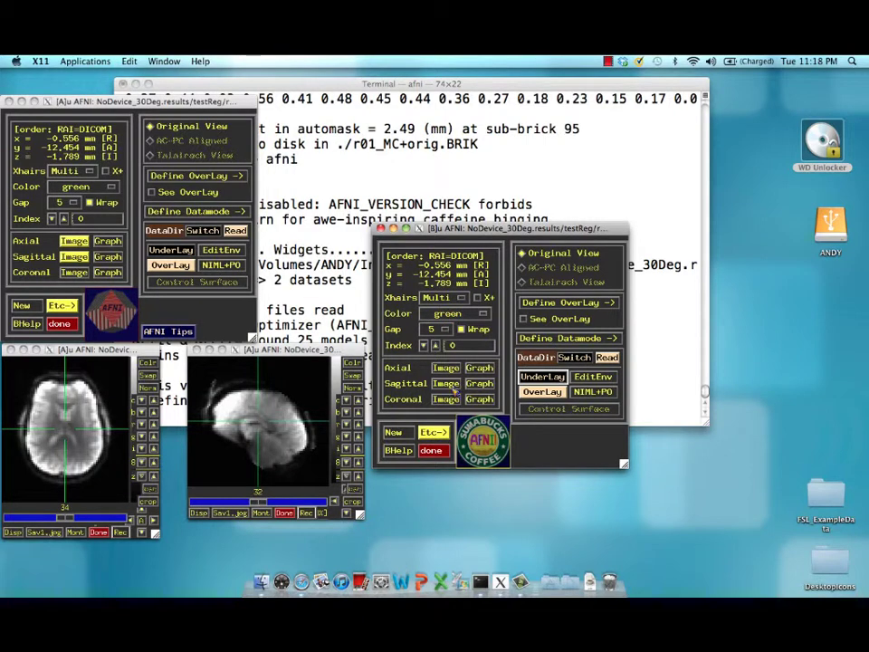
Open r01_MC's sagittal view beside controller B and move the crosshair to y 32.233, z 42.898 mm.
left_click(448, 384)
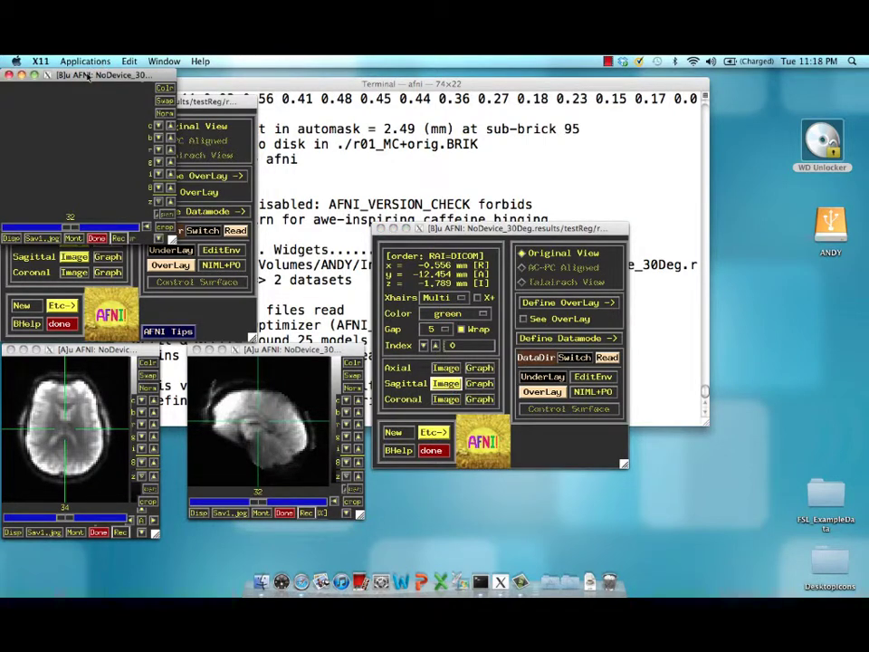
left_click_drag(87, 76, 589, 312)
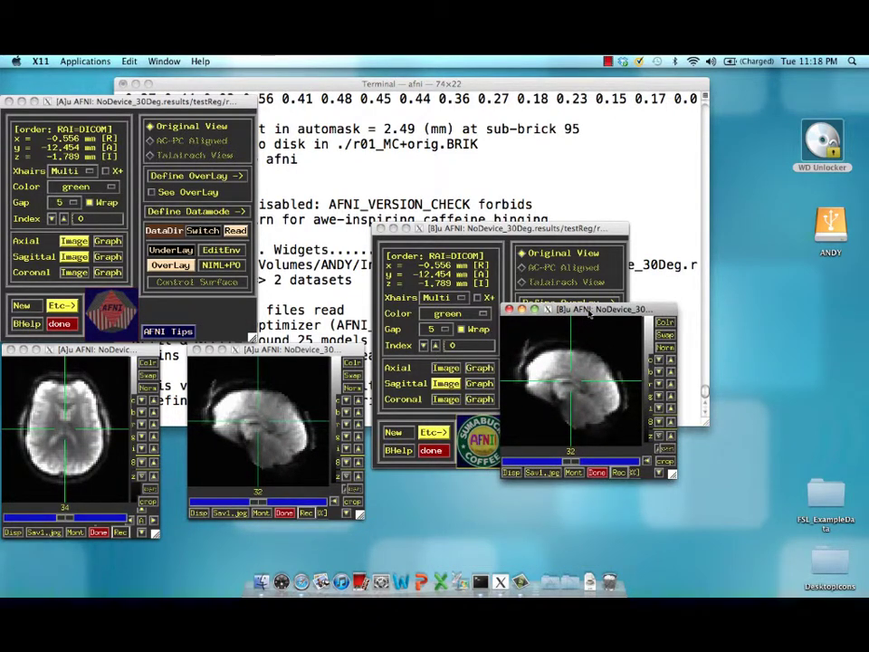
left_click(595, 359)
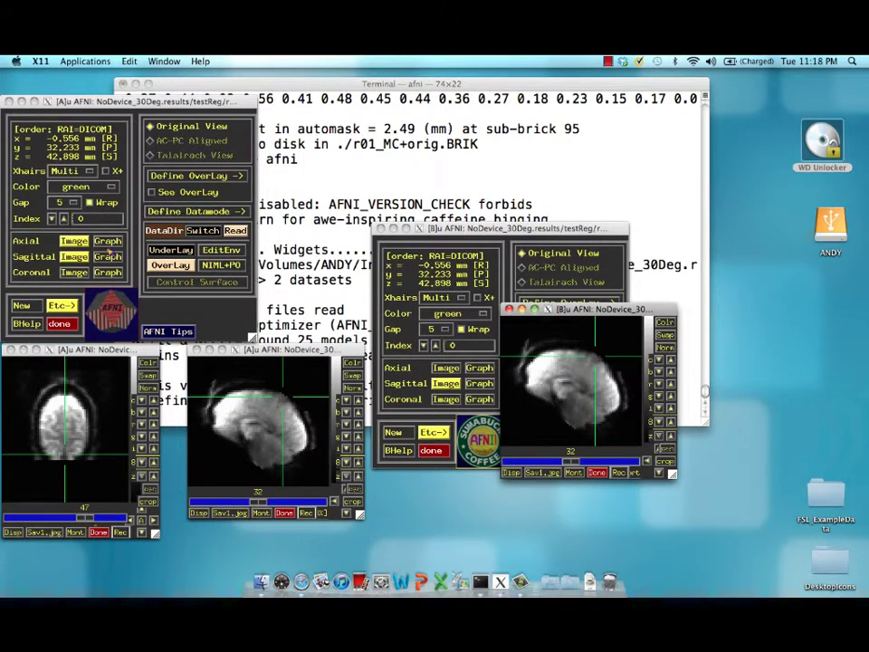
left_click(107, 240)
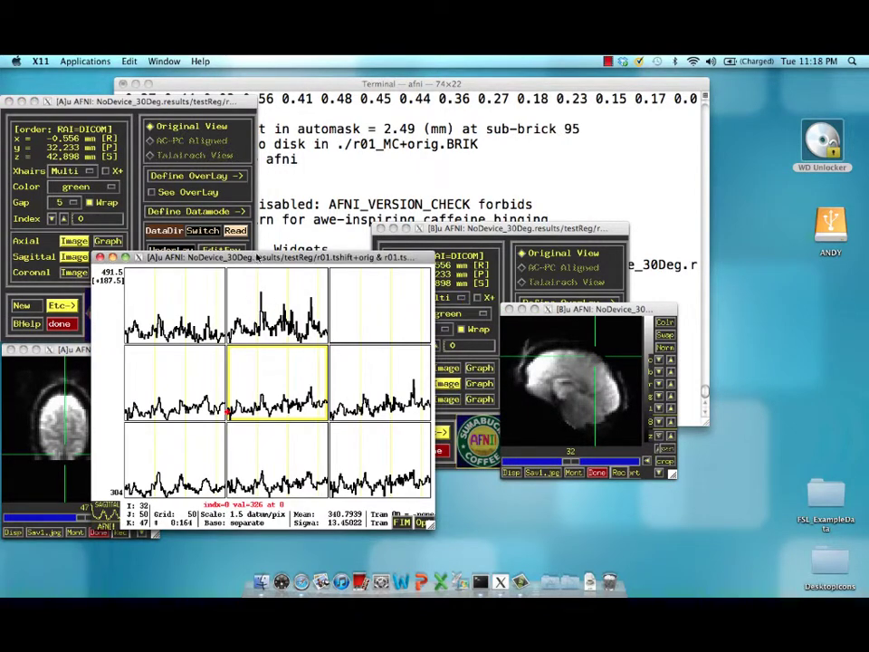
Move the r01.tshift graph up, jump to time point 57, and enlarge the central voxel to fill it.
left_click_drag(262, 260, 223, 96)
left_click(229, 216)
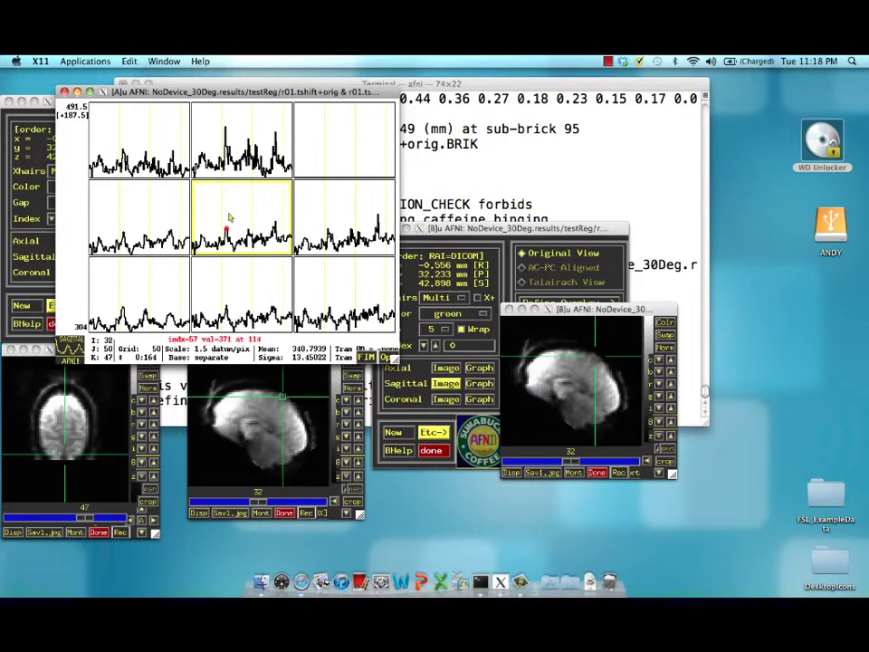
key("m")
key("m")
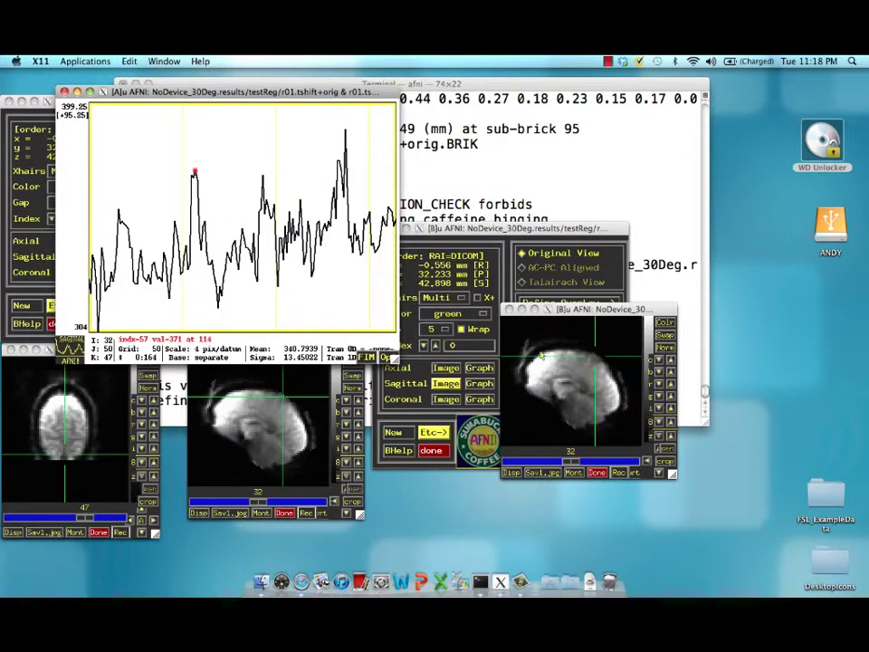
Open an r01_MC graph at the top, enlarge its central voxel, and move the second sagittal view lower right.
left_click(478, 382)
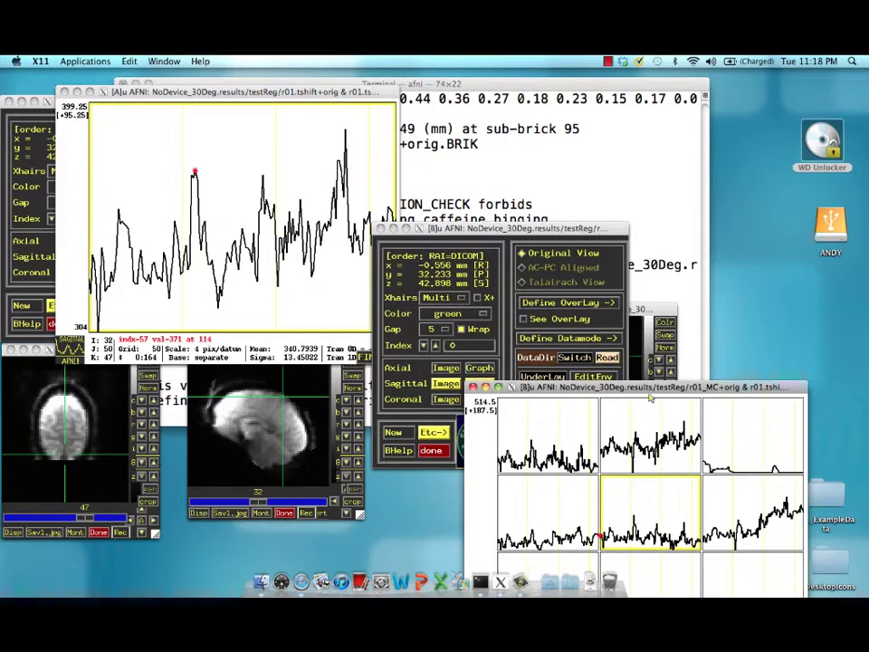
left_click_drag(650, 399, 641, 103)
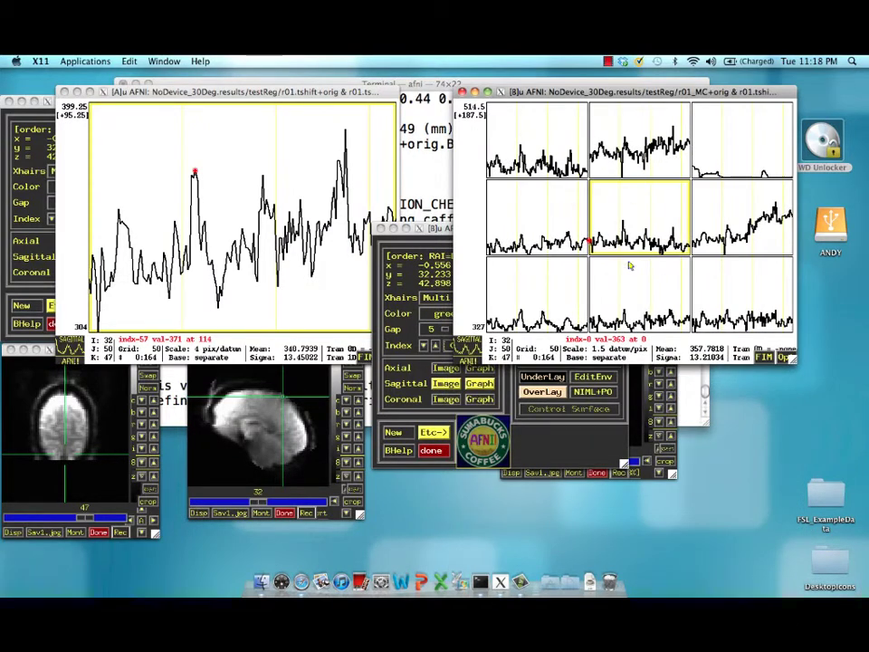
key("m")
key("m")
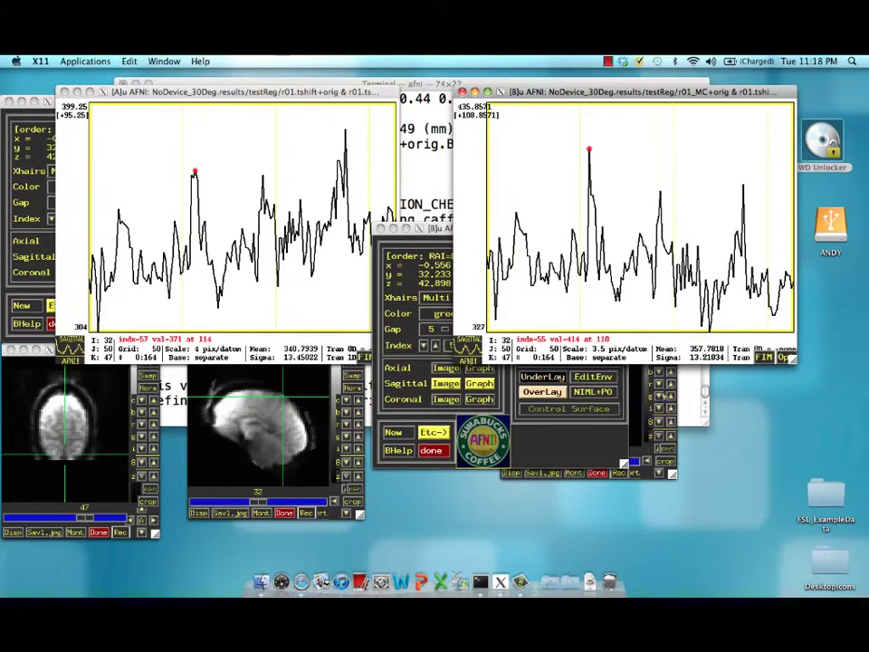
left_click(445, 383)
left_click_drag(602, 318, 670, 406)
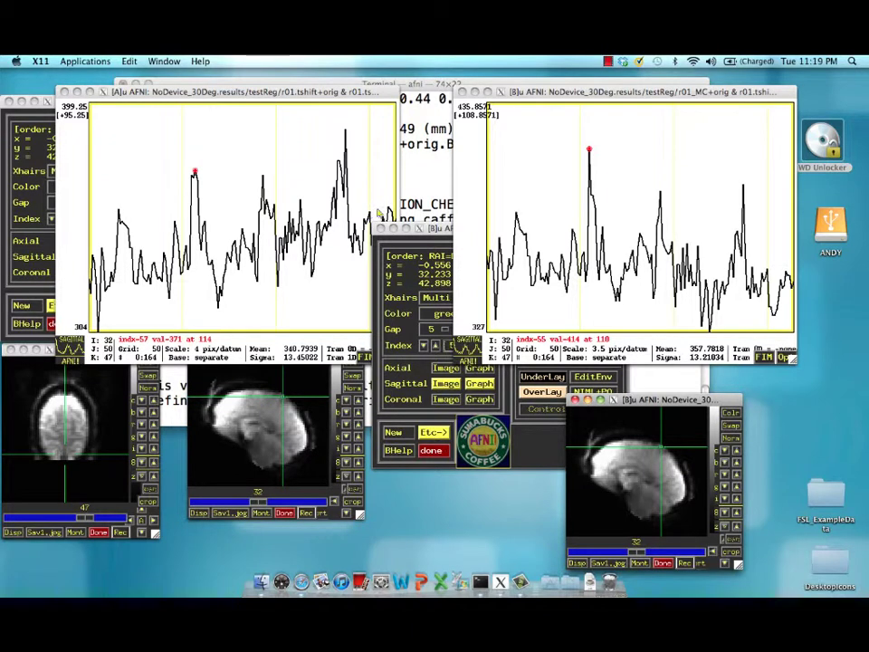
Step the r01.tshift graph to its last time point, 164, flipping between last and first before settling there.
left_click(661, 404)
left_click(379, 218)
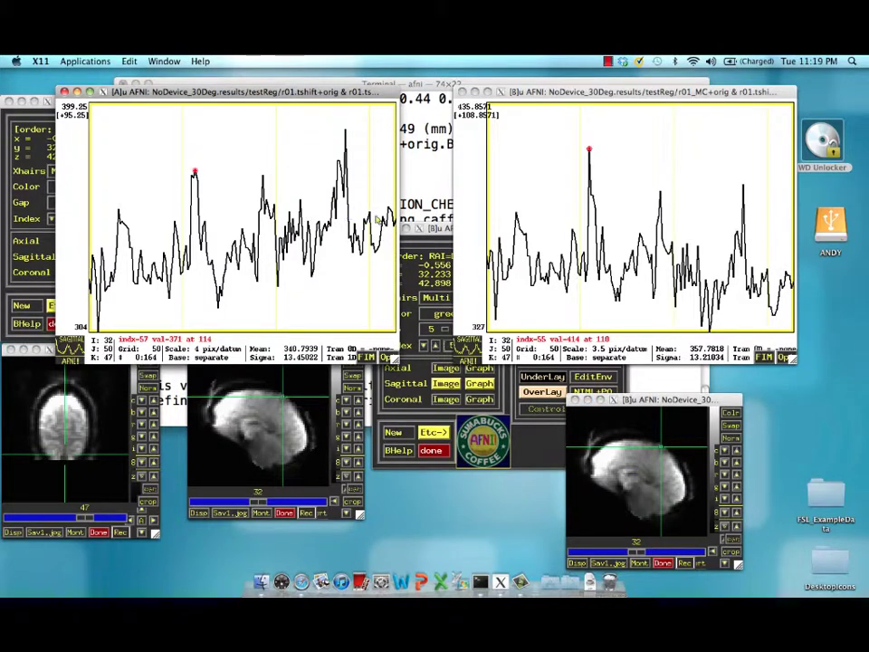
left_click(389, 213)
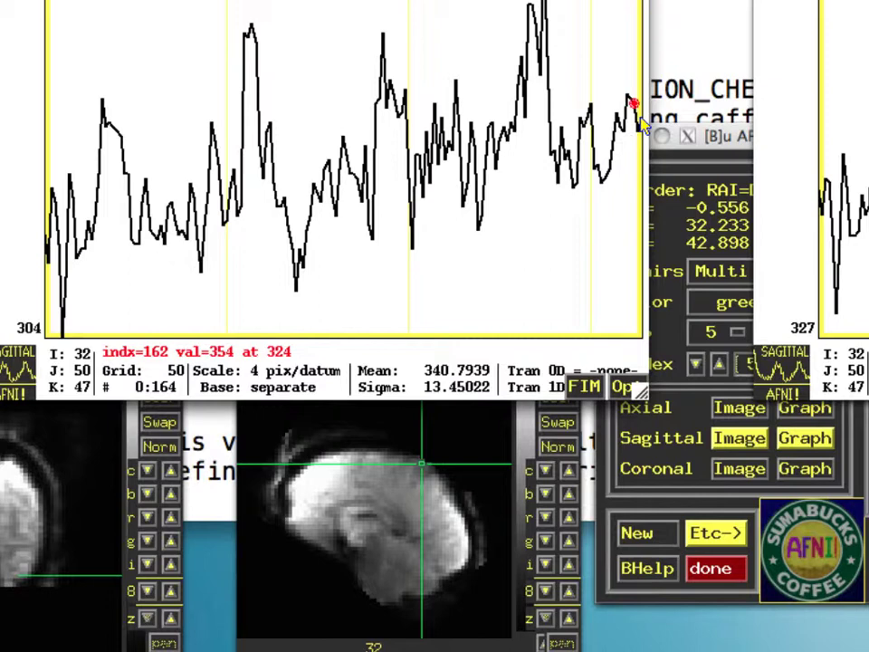
left_click(638, 125)
left_click(640, 123)
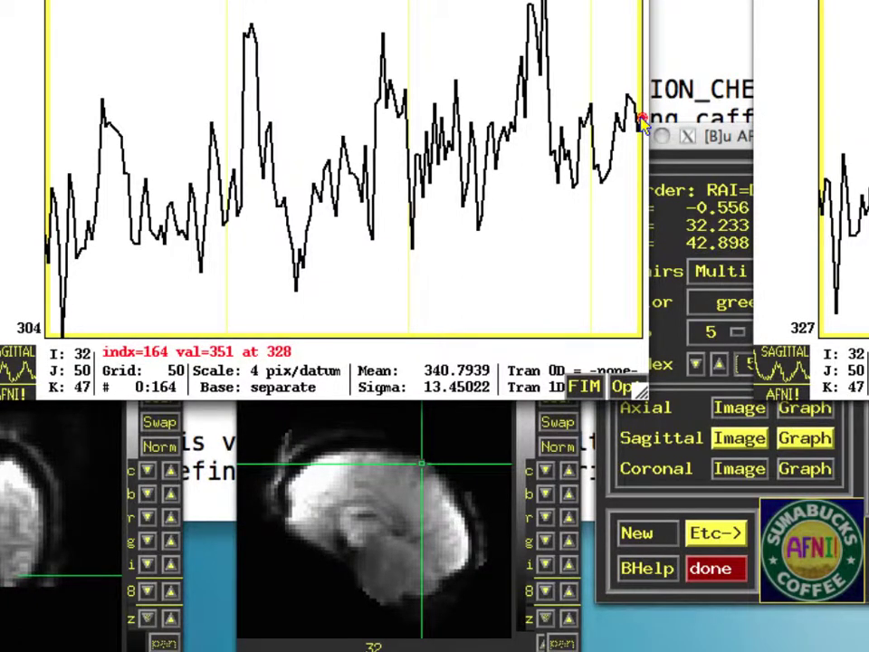
left_click(639, 125)
left_click(640, 124)
left_click(640, 127)
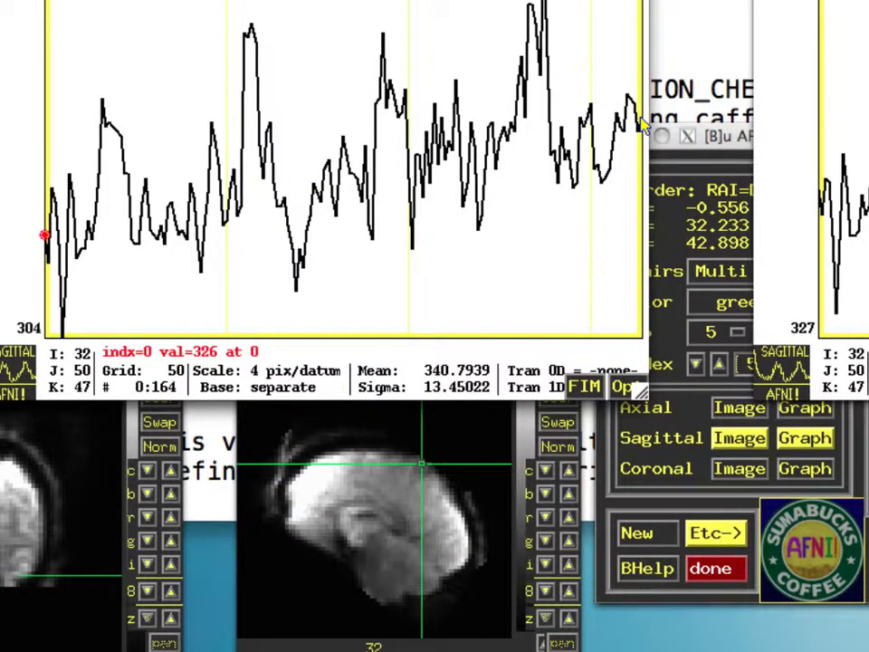
left_click(639, 125)
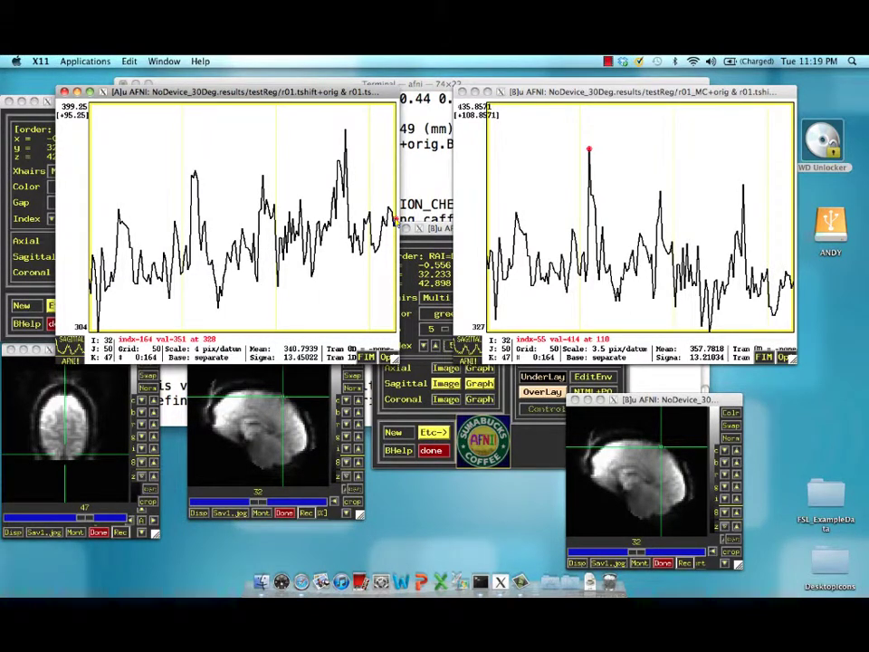
Set the r01_MC graph to time point 164, then wrap between last and first points, ending at index 3.
left_click(790, 286)
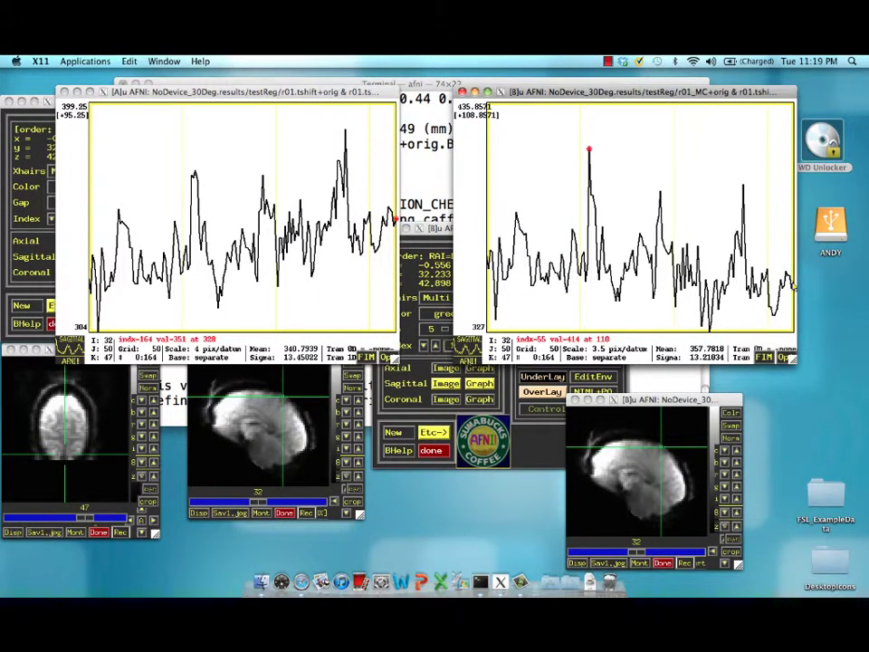
left_click(792, 284)
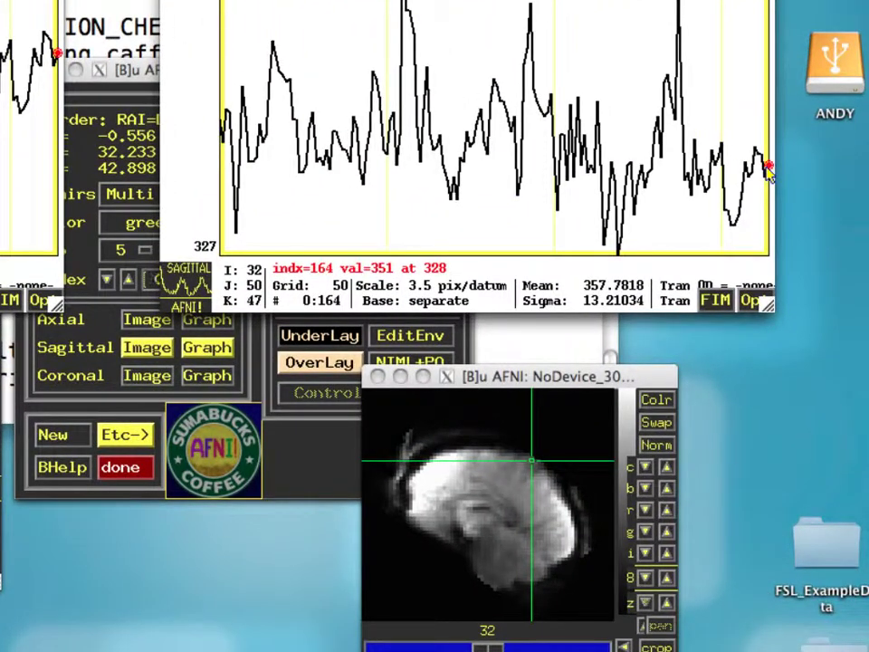
key("Right")
key("Left")
key("Right")
key("Left")
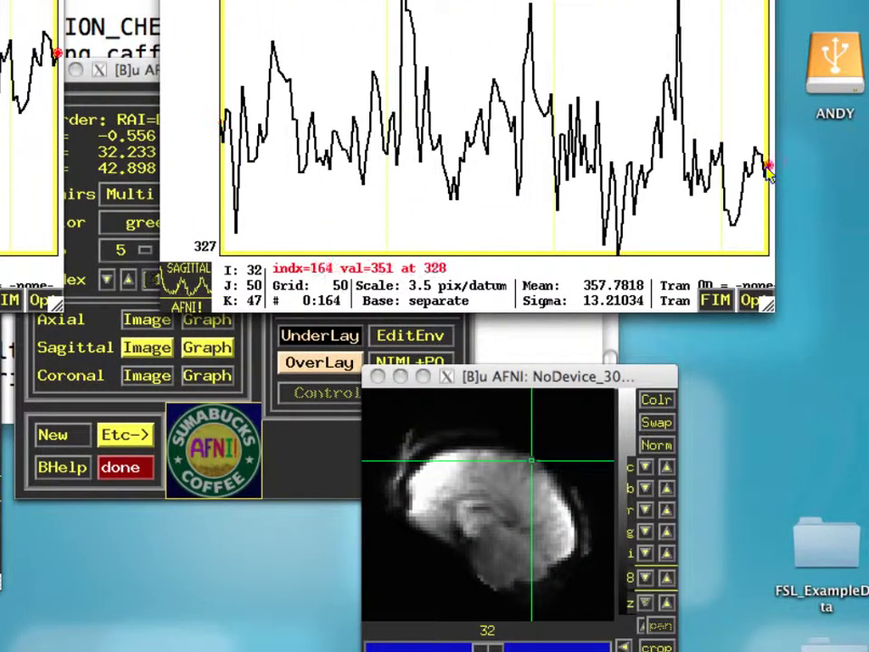
key("Right")
key("Left")
key("Right")
key("Right")
key("Right")
key("Right")
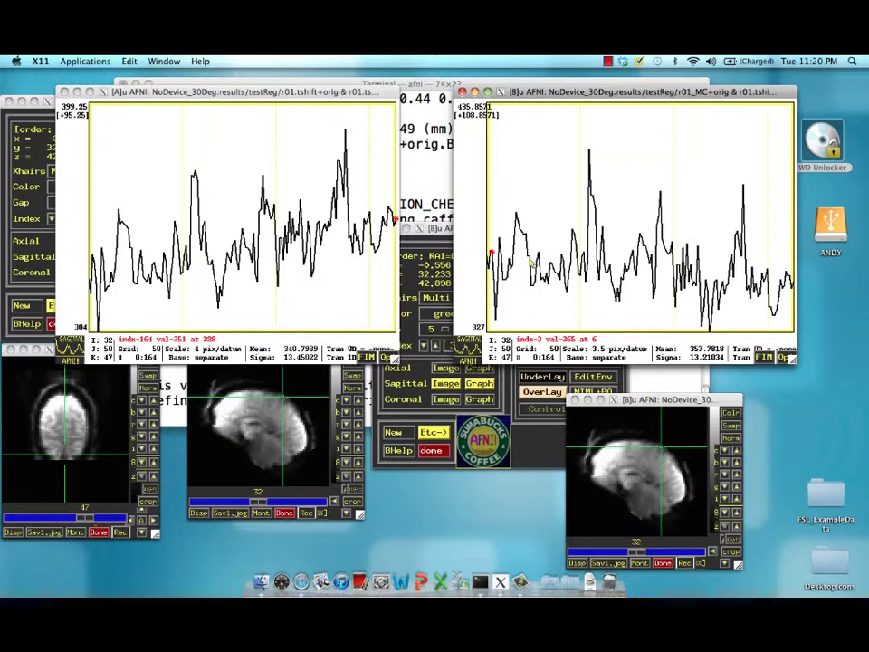
Close controller A's windows, then click Done in controller B to quit AFNI.
left_click(9, 100)
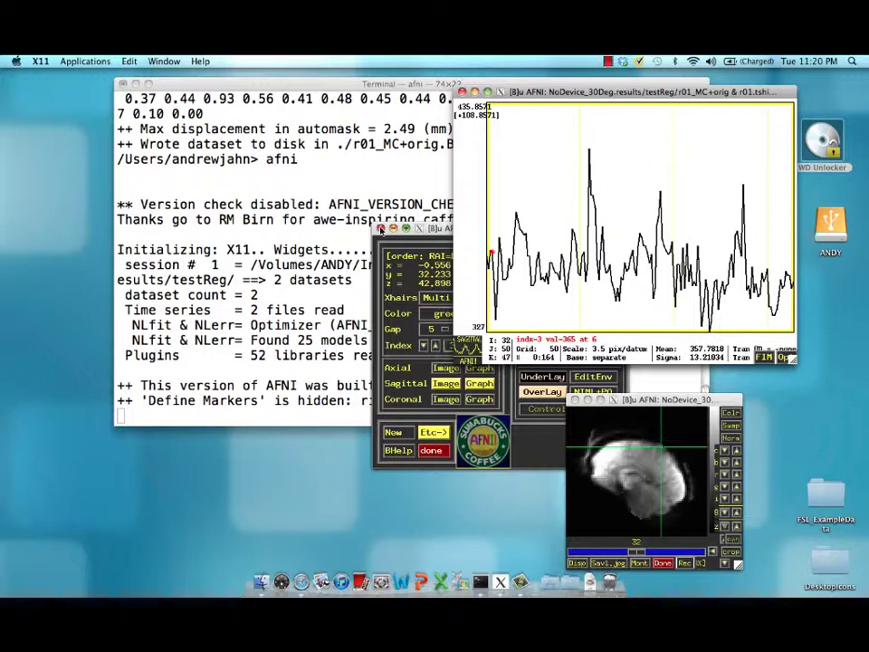
left_click(381, 228)
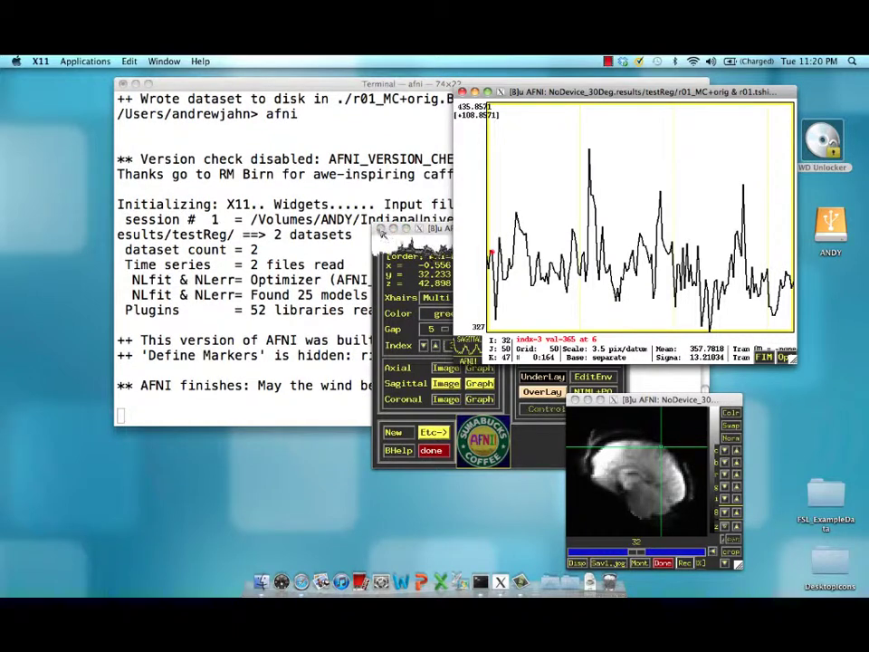
left_click(344, 369)
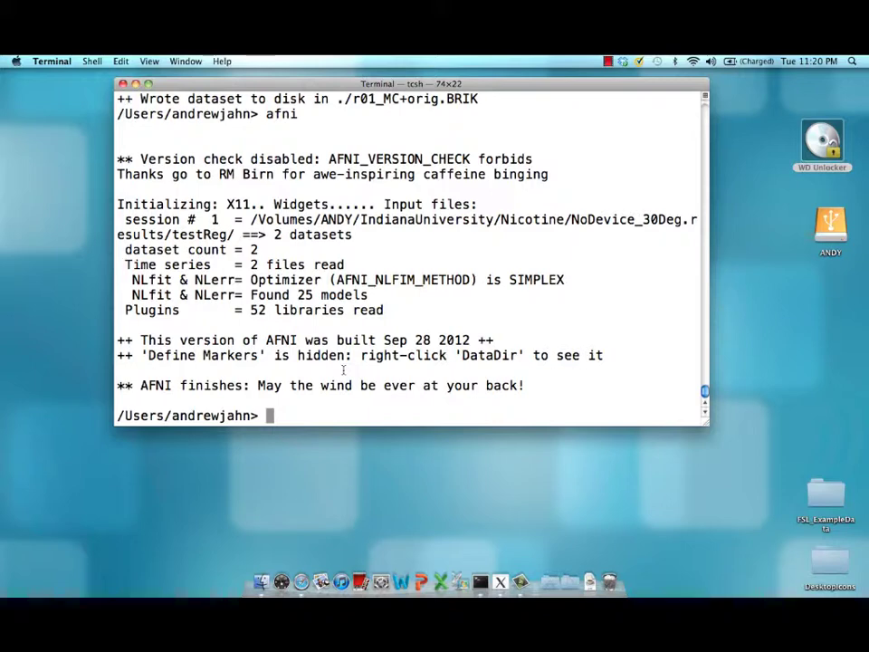
Discard the unfinished 1dplot command and list the folder's files with ls.
type("1dplot -")
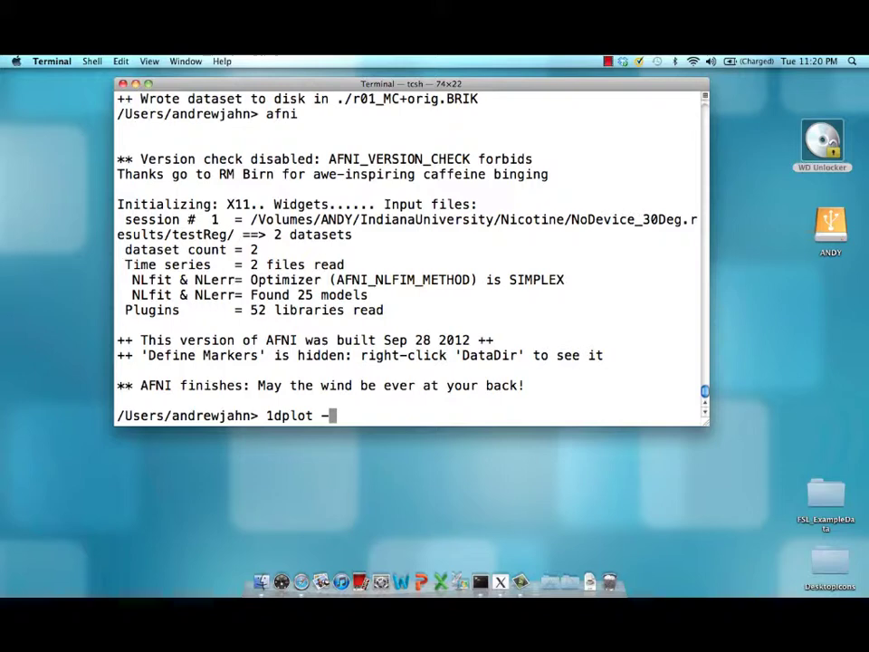
type("volreg")
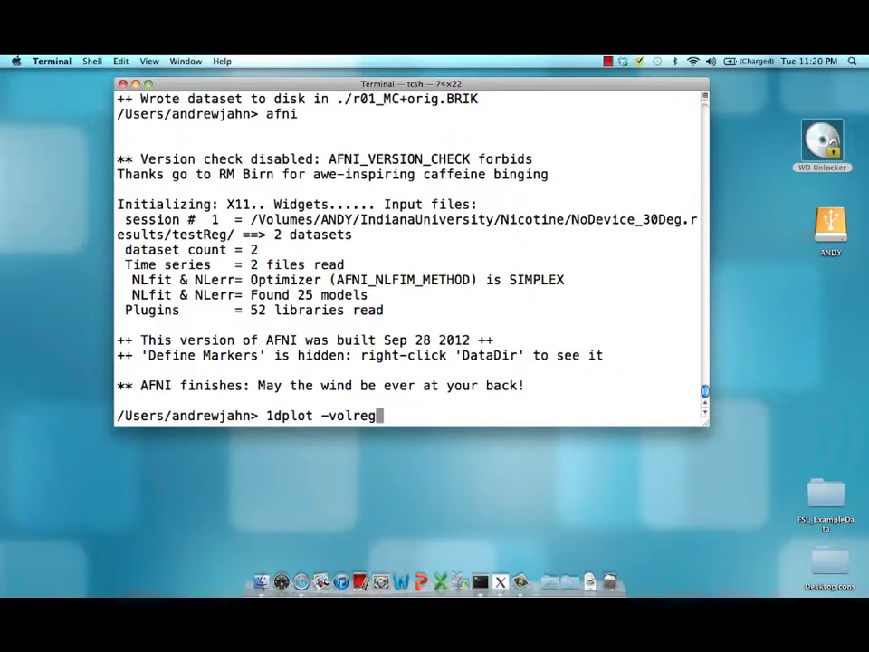
type("-sepscl")
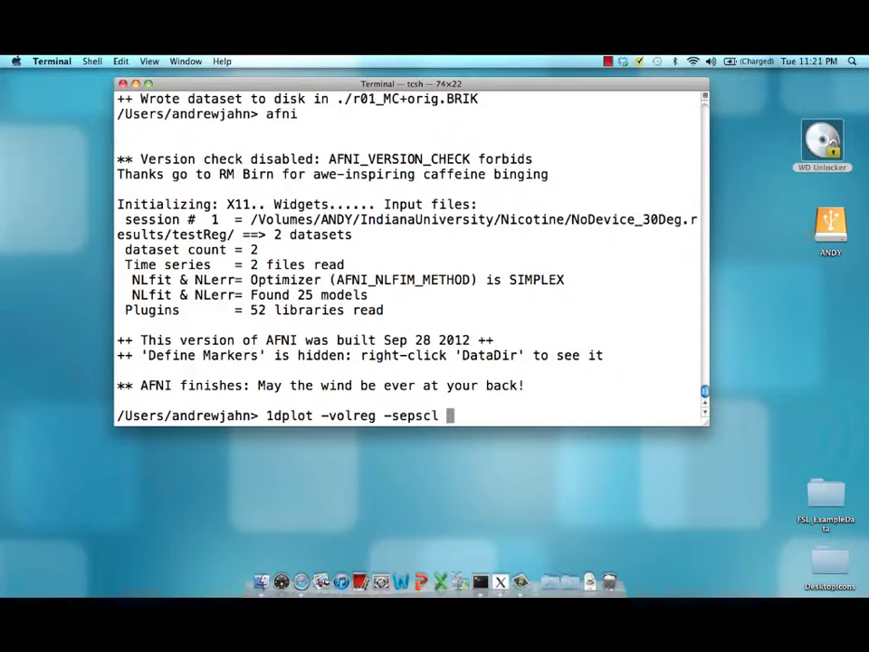
type(" mot")
key("ctrl+u")
type("ls")
key("Return")
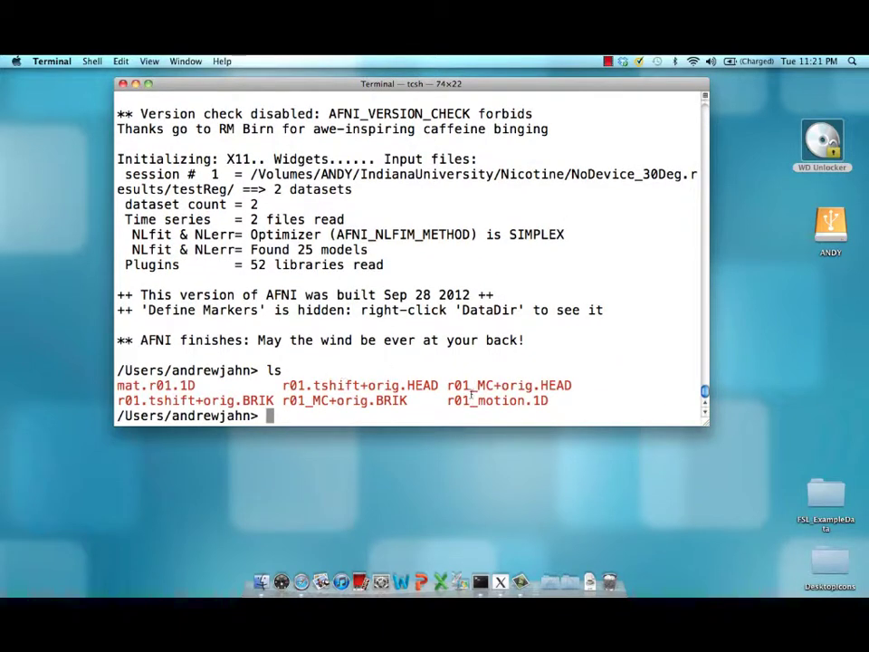
Plot the six motion parameters with 1dplot -volreg -sepscl r01_motion.1D.
type("1dpl")
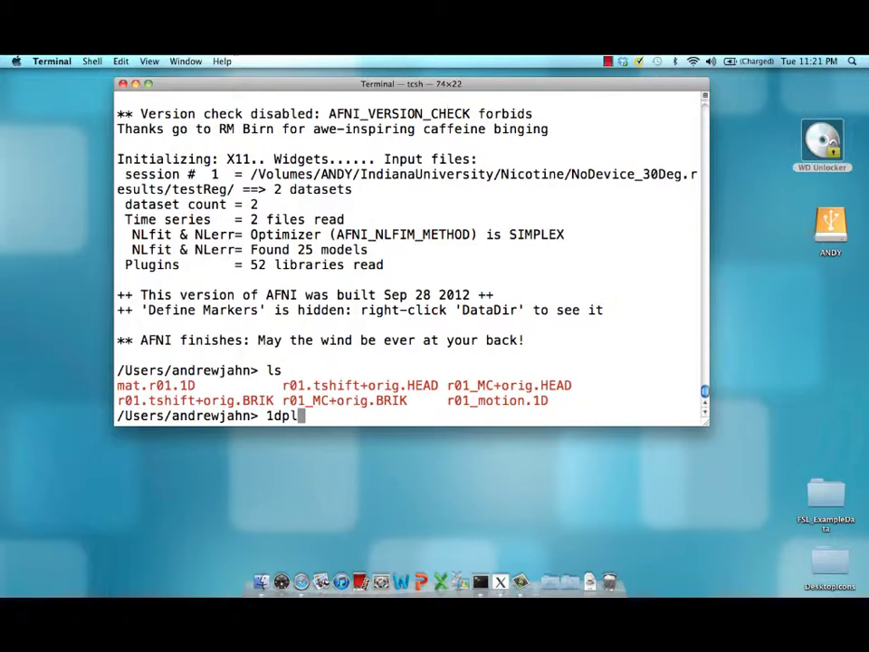
type("ot -volreg -")
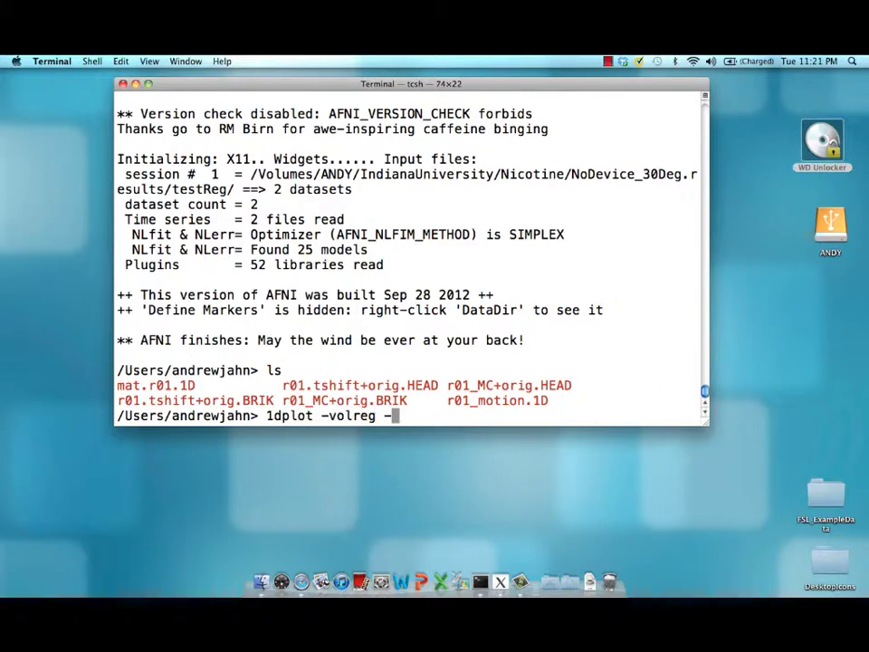
type("sepscl ")
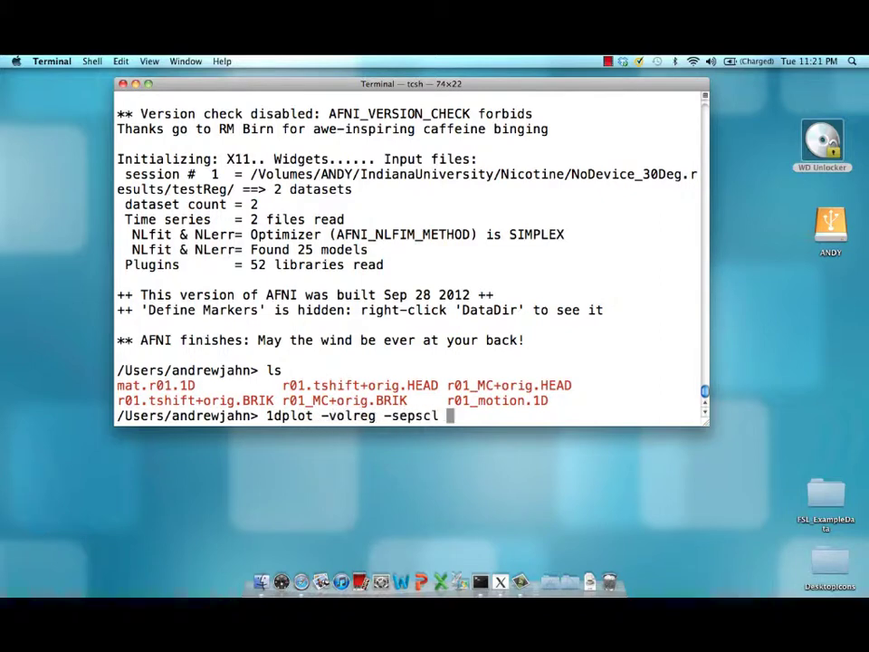
type("r01_m")
key("Tab")
key("Return")
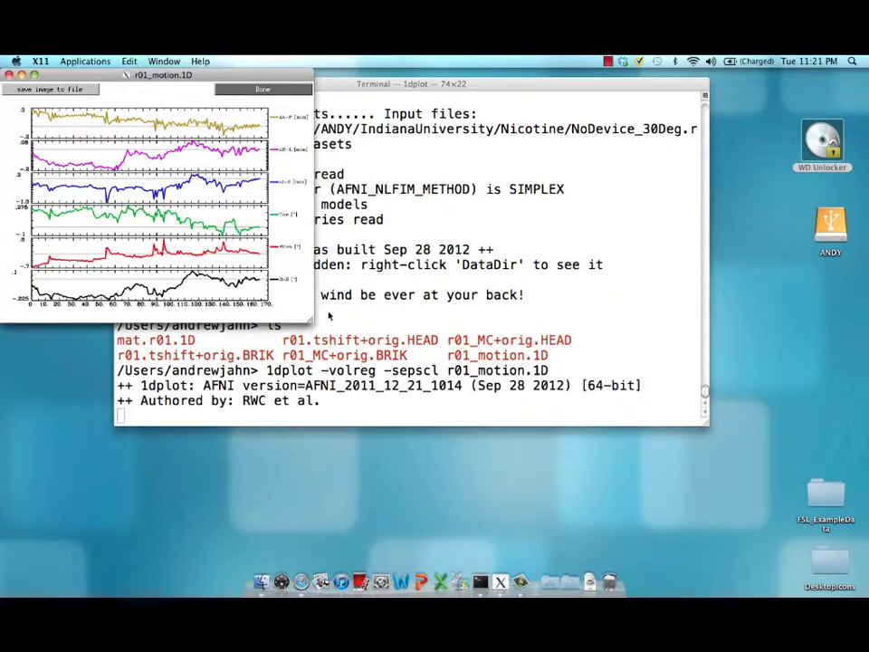
Enlarge the six-trace motion graph window for inspection, then close it.
left_click_drag(311, 319, 793, 549)
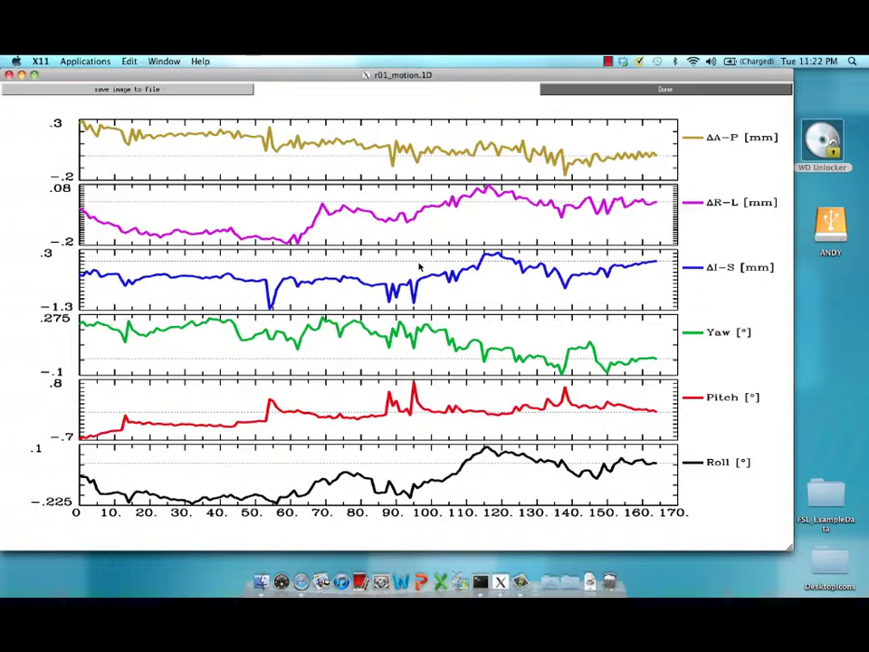
left_click(9, 75)
left_click(322, 227)
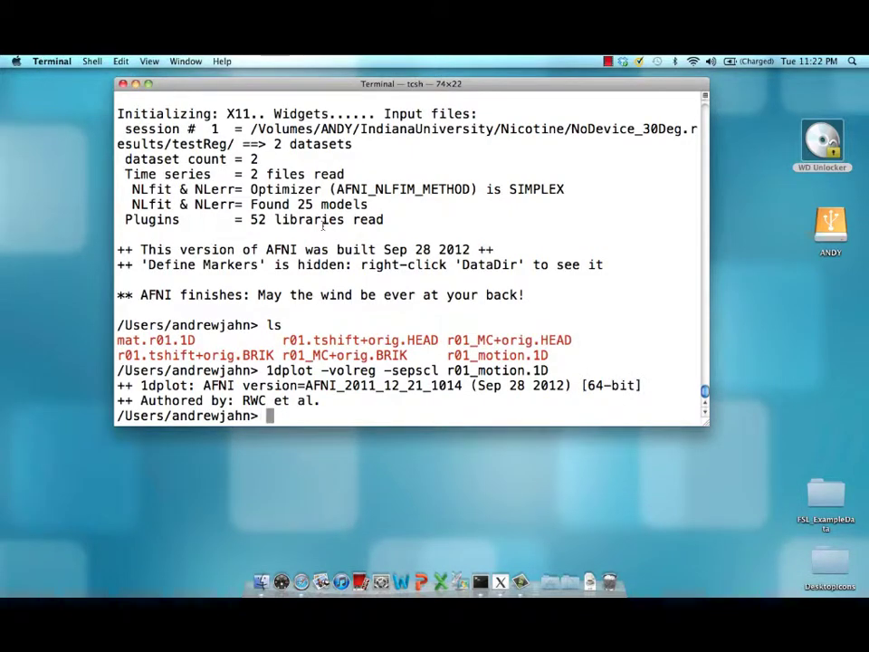